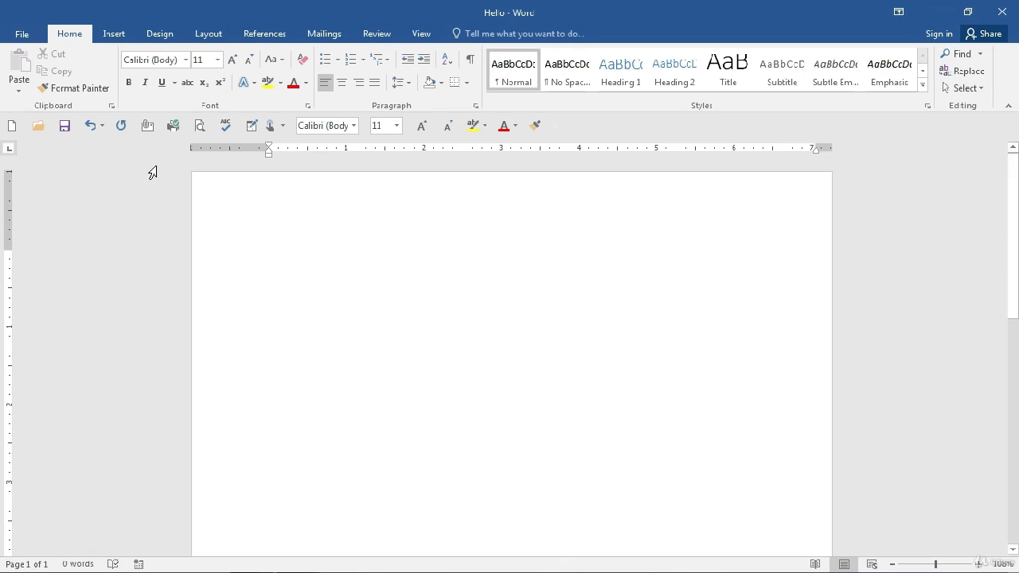
# Collapse the ribbon and insert the suggested full date "May 13, 2019" at the start of the letter
pyautogui.doubleClick(76, 36)
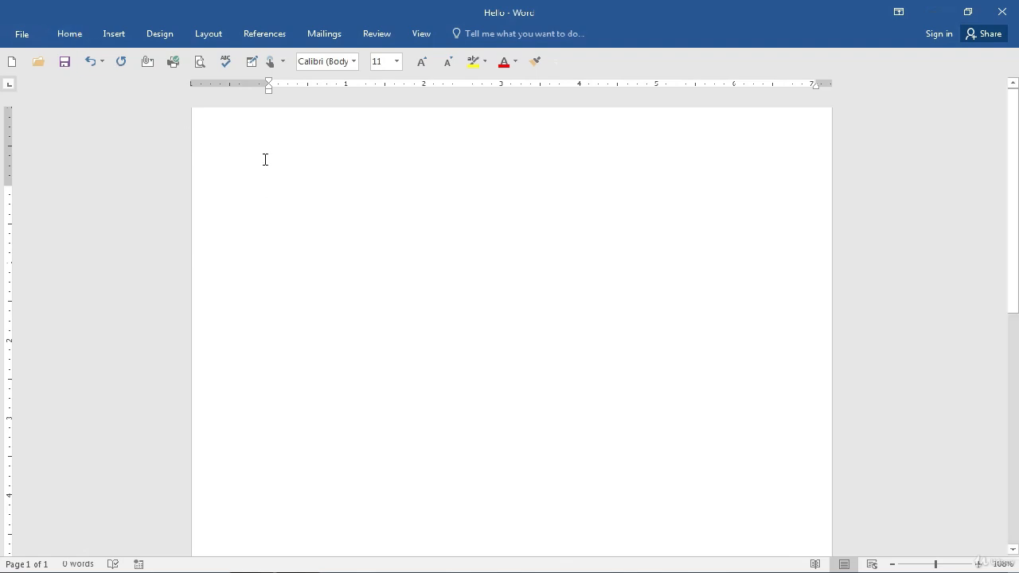
pyautogui.write('May')
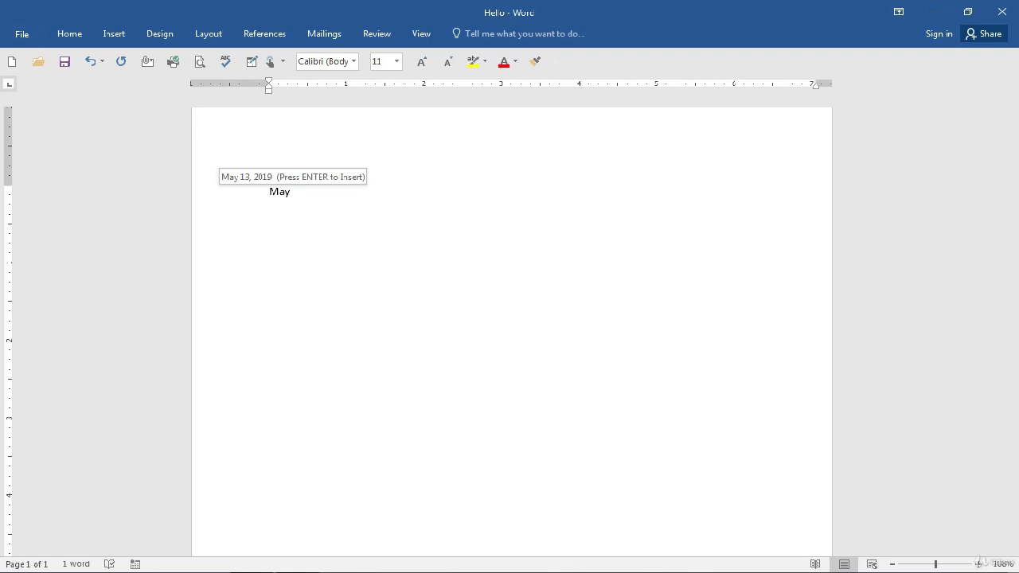
pyautogui.press('Return')
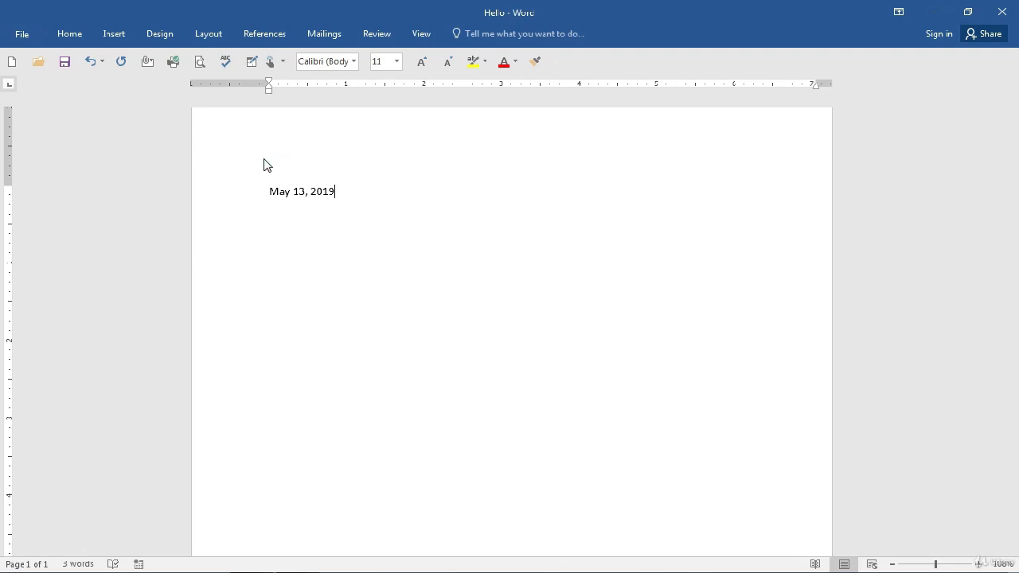
# Add the salutation "Dear sirs," a few lines below the date and start a new paragraph under it
pyautogui.press('Return')
pyautogui.write('Dear sirs,')
pyautogui.press('Return')
# Begin the letter body with "May I have" without accepting the suggested date
pyautogui.write('May')
pyautogui.click(263, 163)
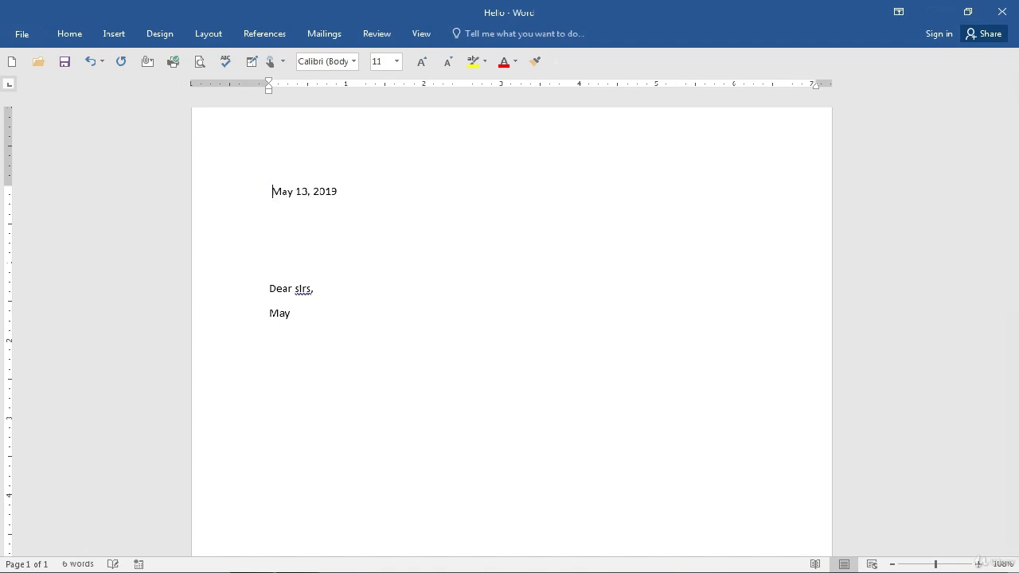
pyautogui.click(306, 313)
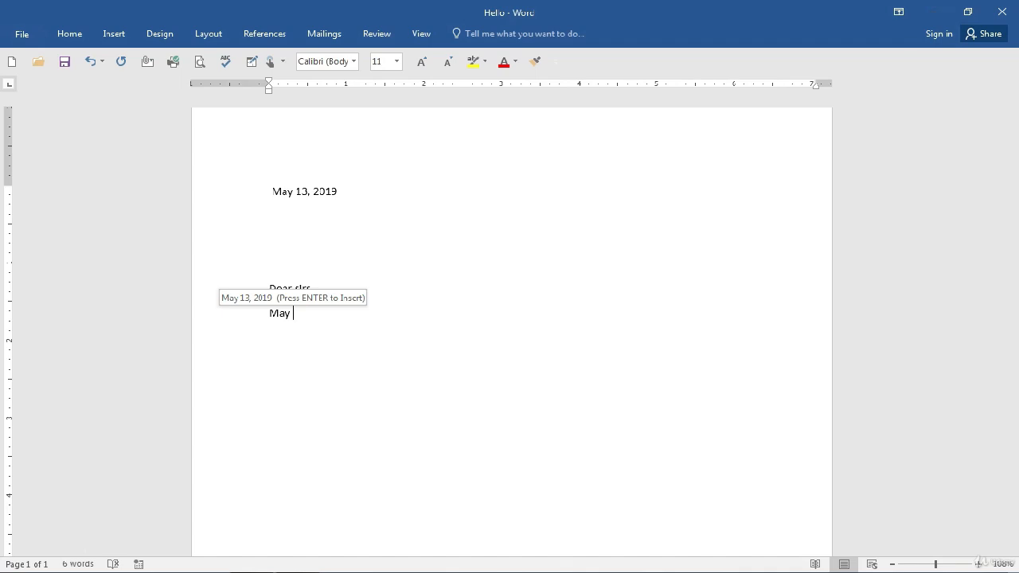
pyautogui.write('I have')
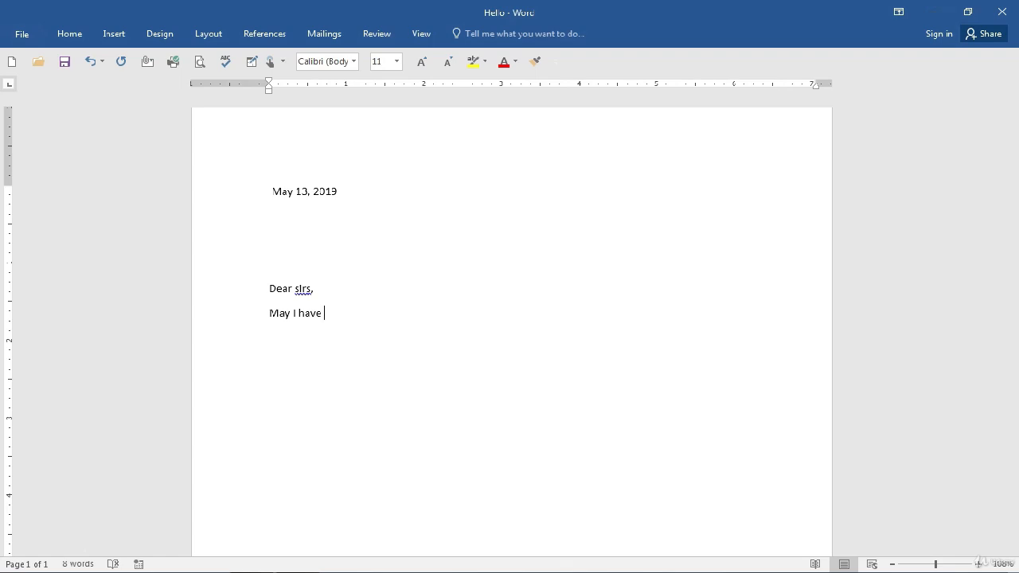
# Delete the unfinished body text "May I have" below the salutation
pyautogui.press('BackSpace')
pyautogui.press('BackSpace')
pyautogui.press('BackSpace')
pyautogui.press('BackSpace')
pyautogui.press('BackSpace')
pyautogui.press('BackSpace')
pyautogui.press('BackSpace')
pyautogui.press('BackSpace')
pyautogui.press('BackSpace')
pyautogui.press('BackSpace')
pyautogui.press('BackSpace')
pyautogui.press('BackSpace')
# Generate three paragraphs of sample body text below the salutation with =rand(3,3)
pyautogui.press('Return')
pyautogui.write('=rand(3,3)')
pyautogui.press('Return')
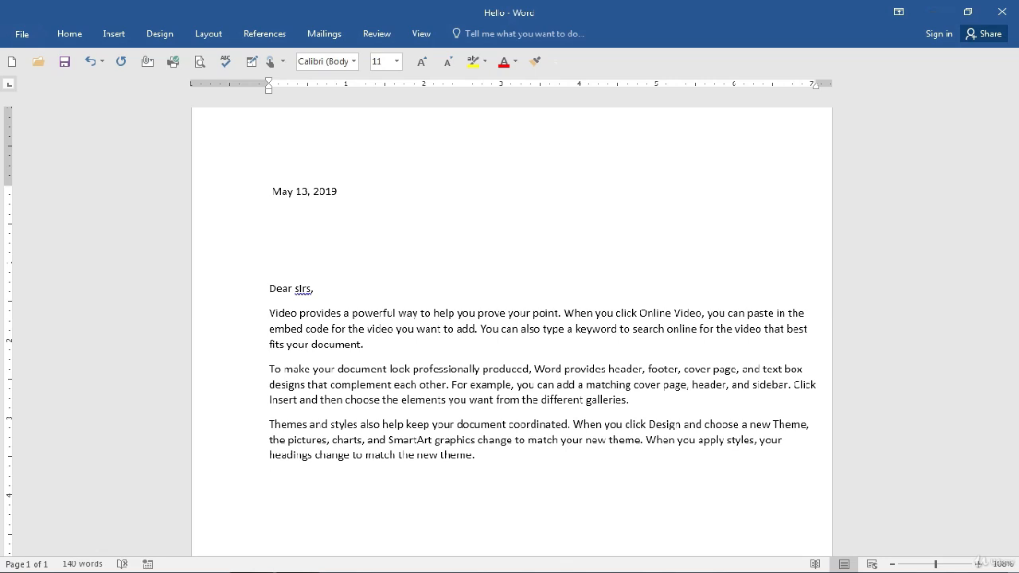
# Add the closing "Faithfully," below the body text, using the suggested spelling to correct the misspelled word
pyautogui.press('Return')
pyautogui.write('Faithfully')
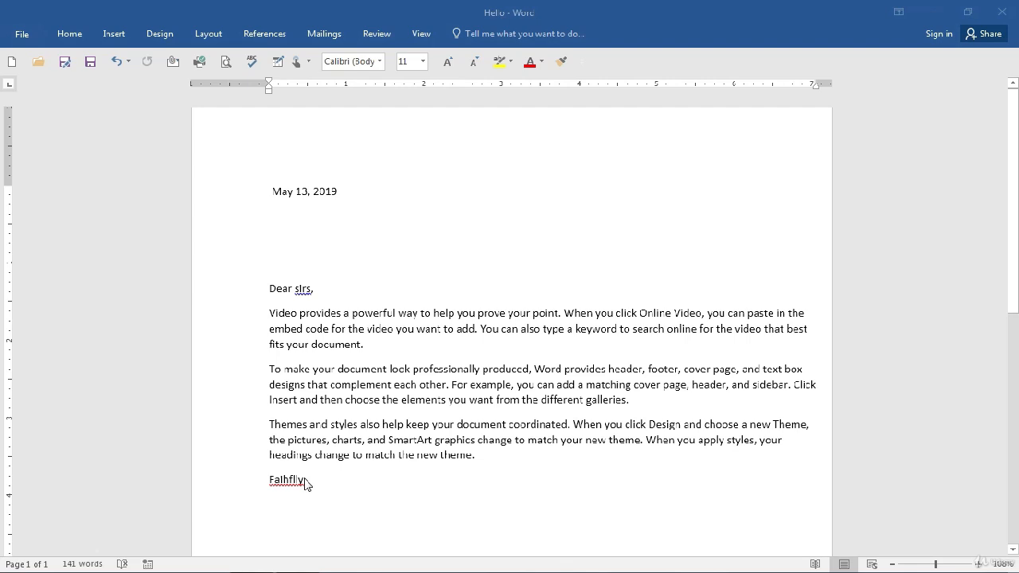
pyautogui.write(',')
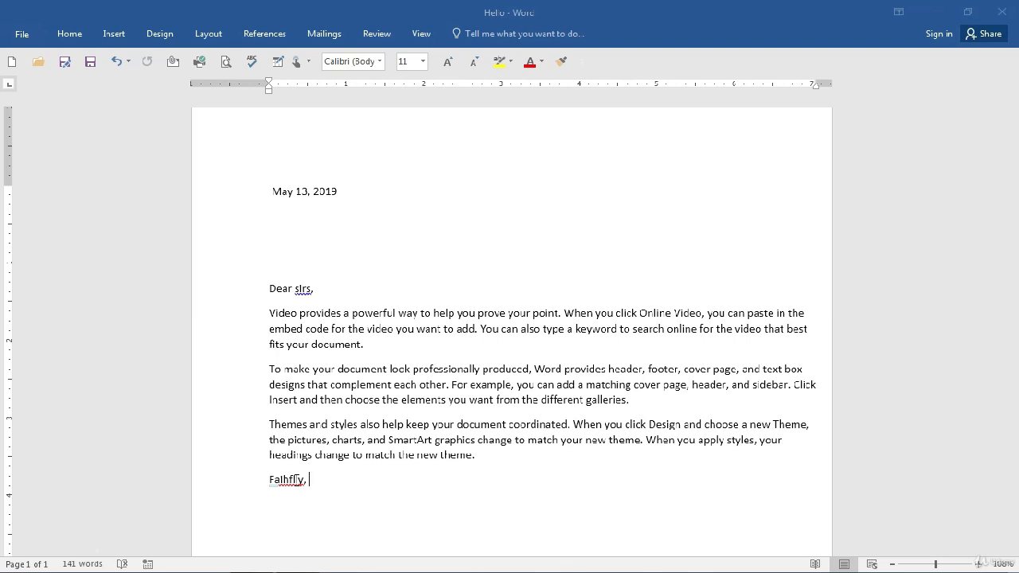
pyautogui.click(295, 478)
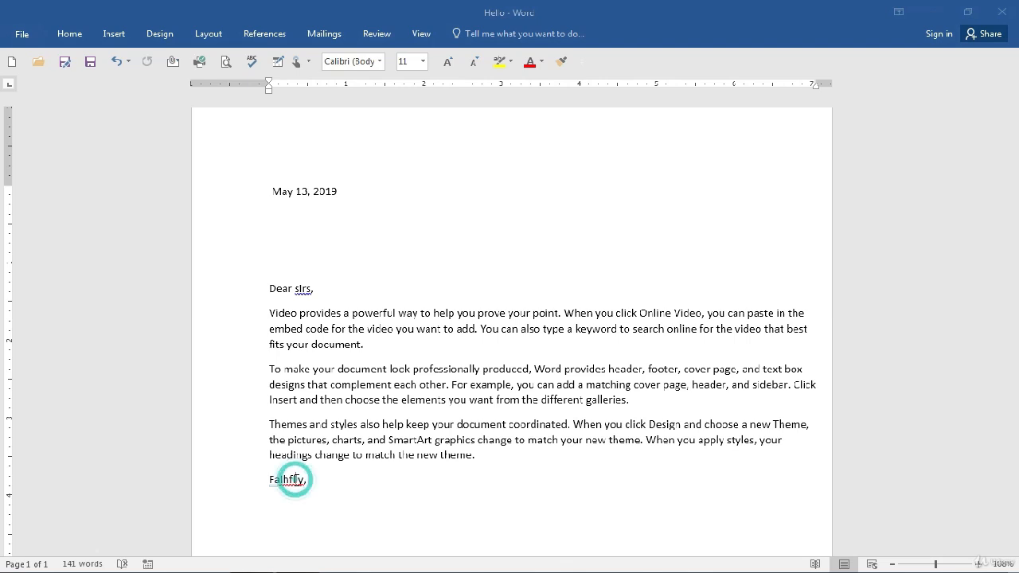
pyautogui.rightClick(296, 482)
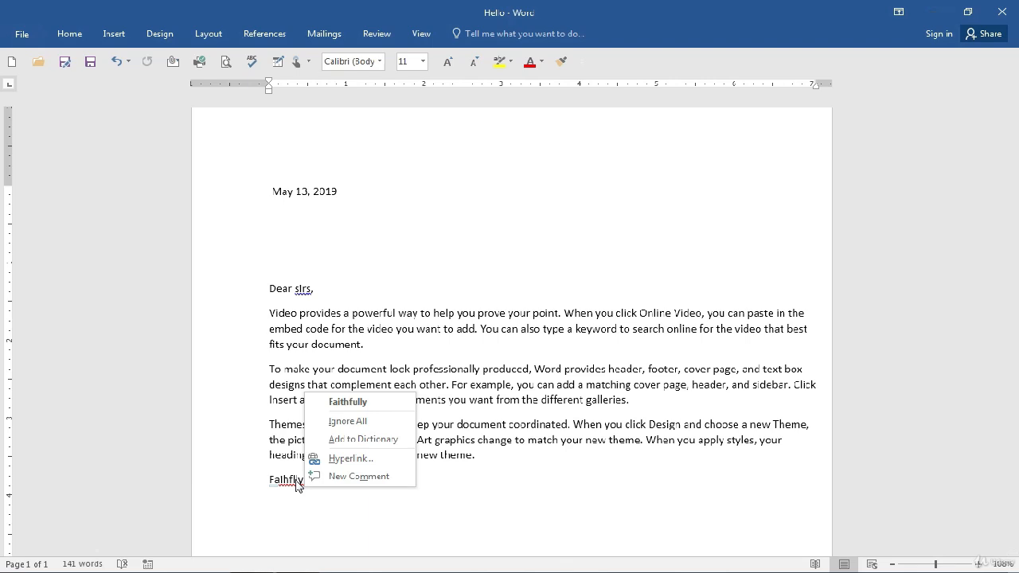
pyautogui.click(343, 404)
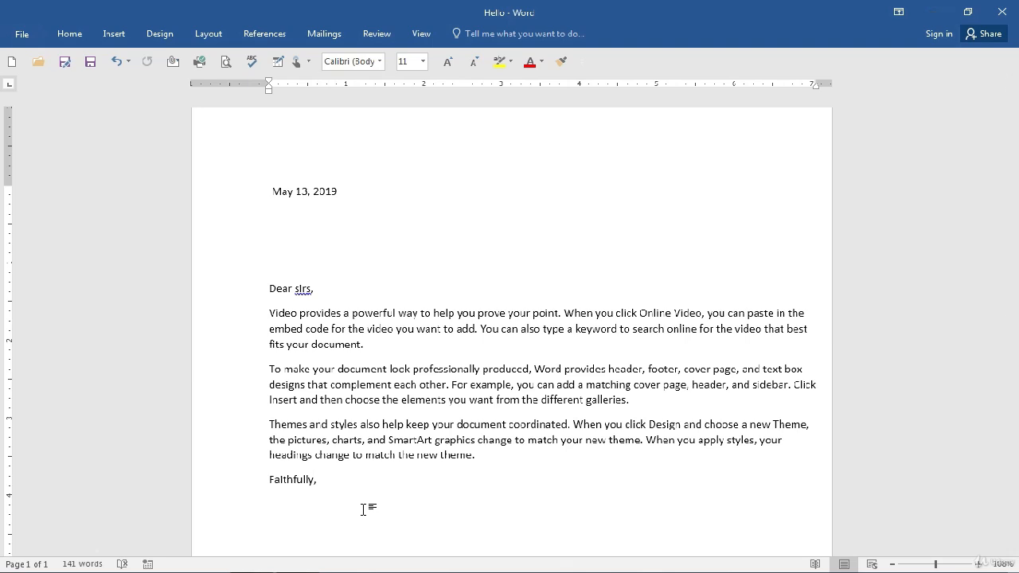
# Check which context options are offered for the correctly spelled word "Faithfully"
pyautogui.rightClick(308, 477)
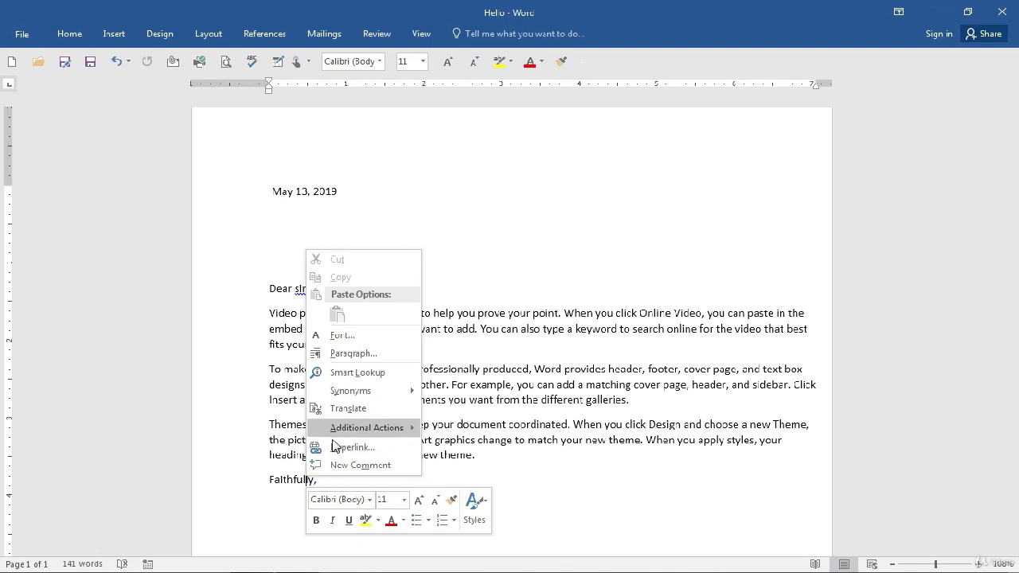
pyautogui.click(291, 479)
pyautogui.rightClick(292, 479)
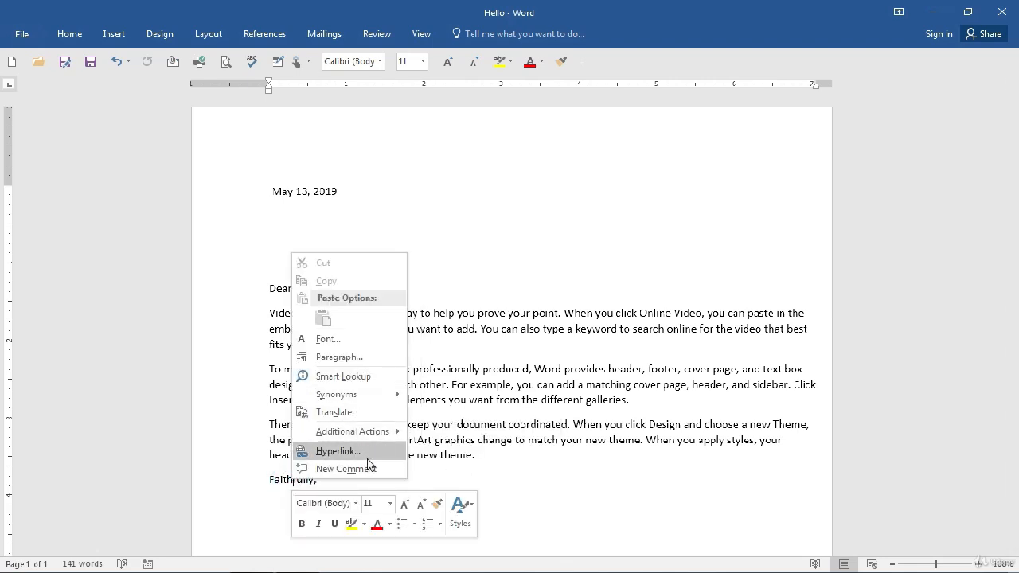
pyautogui.click(437, 475)
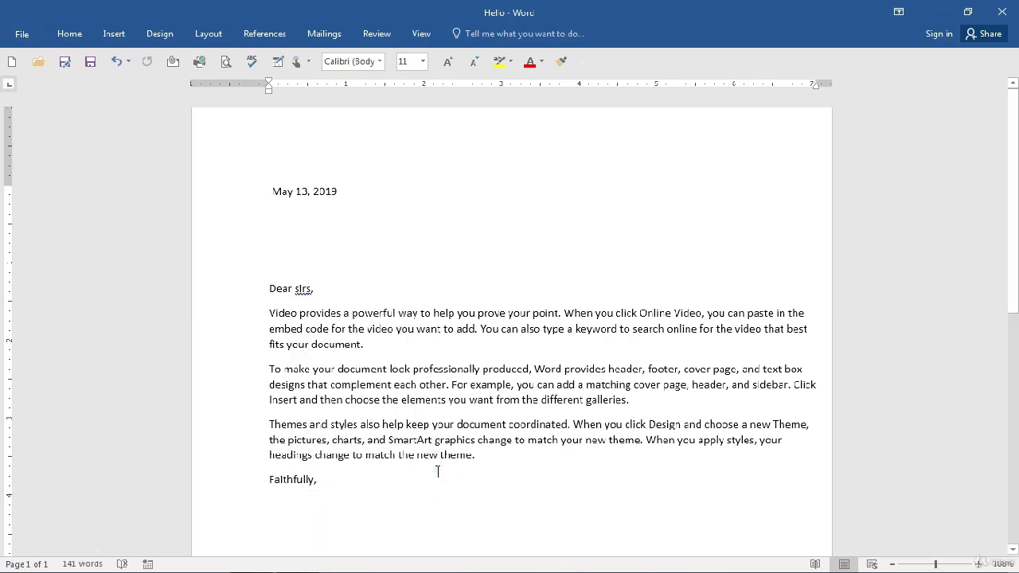
# Enter "Sincrly" on a new line below "Faithfully," and add that word to the dictionary
pyautogui.click(413, 471)
pyautogui.press('Return')
pyautogui.write('Si')
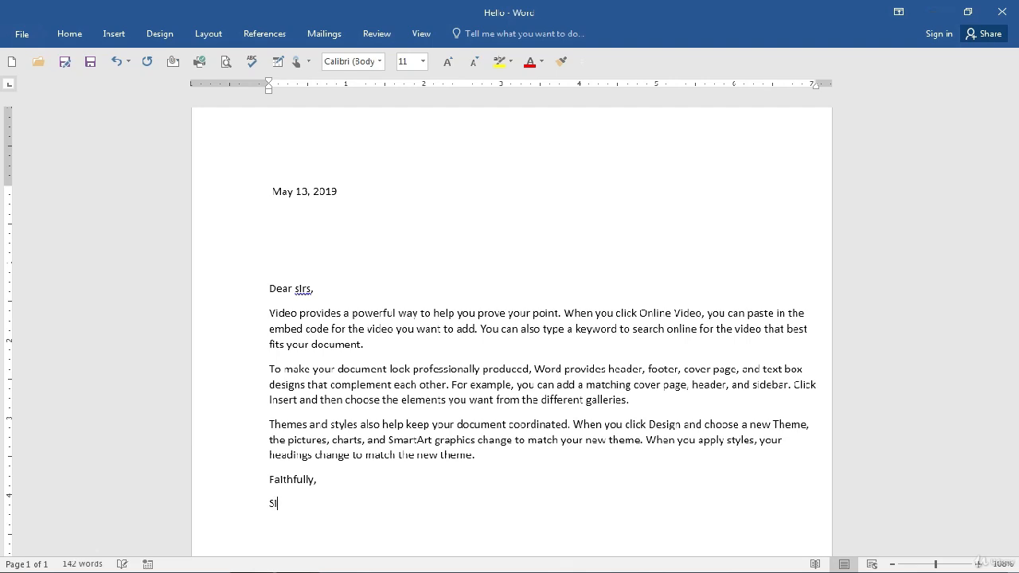
pyautogui.write('ncrly')
pyautogui.rightClick(294, 503)
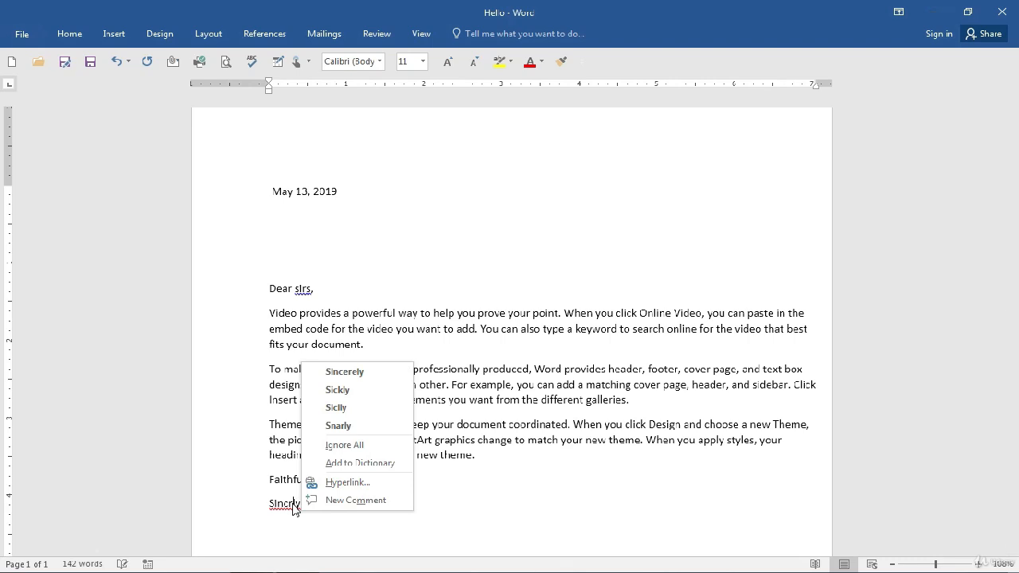
pyautogui.click(331, 465)
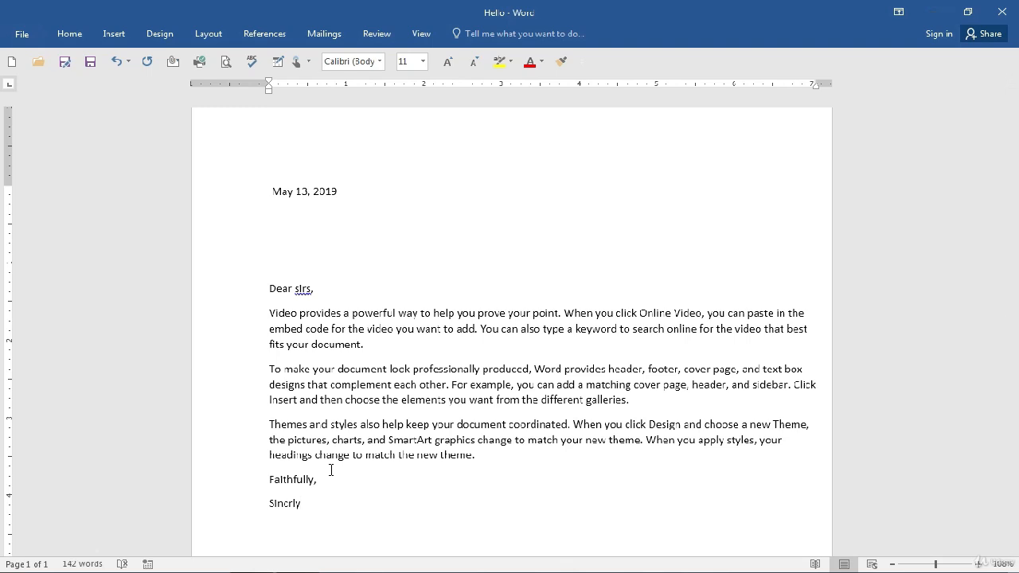
# Add the sign-off "Your customer" below "Sincrly", leaving a blank line between them
pyautogui.click(296, 521)
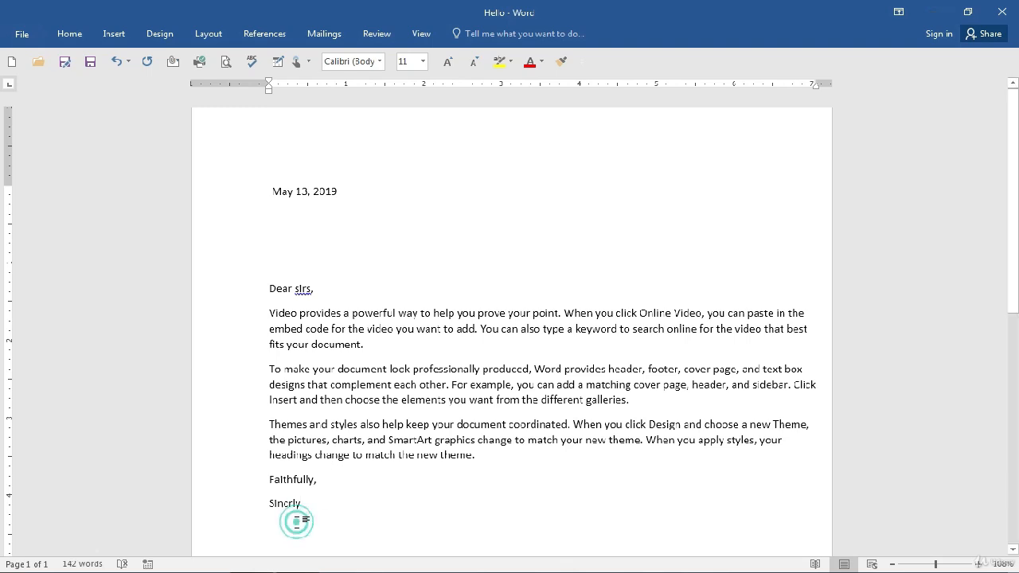
pyautogui.click(296, 521)
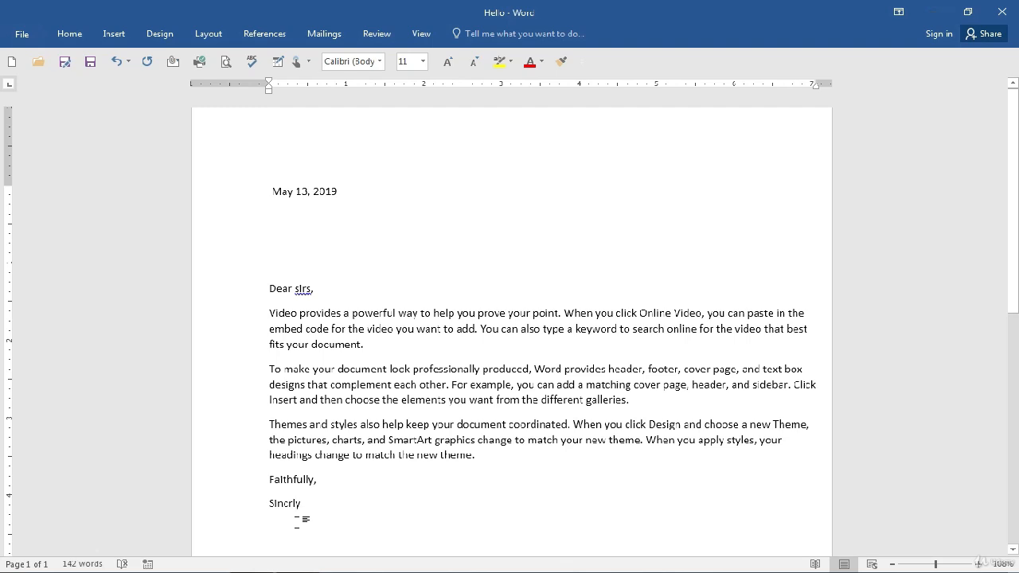
pyautogui.click(318, 512)
pyautogui.press('Return')
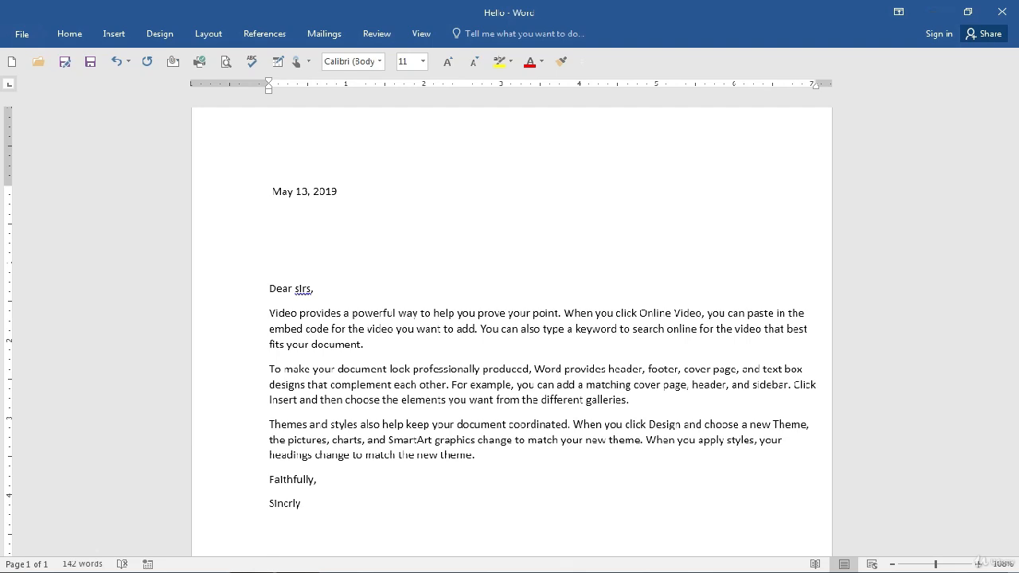
pyautogui.write('Your customer')
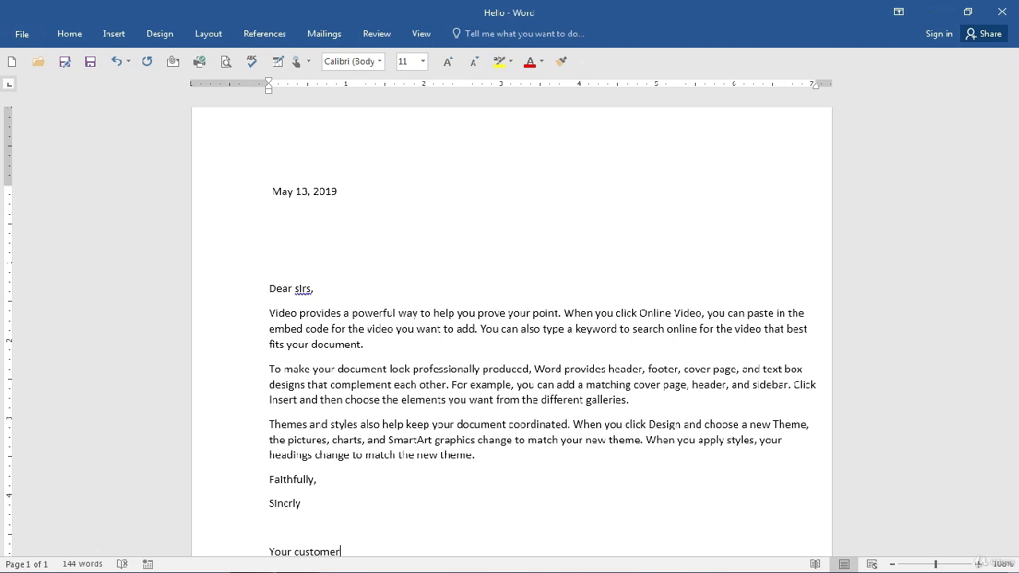
# Save the current document and save a Word Document copy named "customer inquiry" in the Documents library
pyautogui.click(89, 64)
pyautogui.click(64, 66)
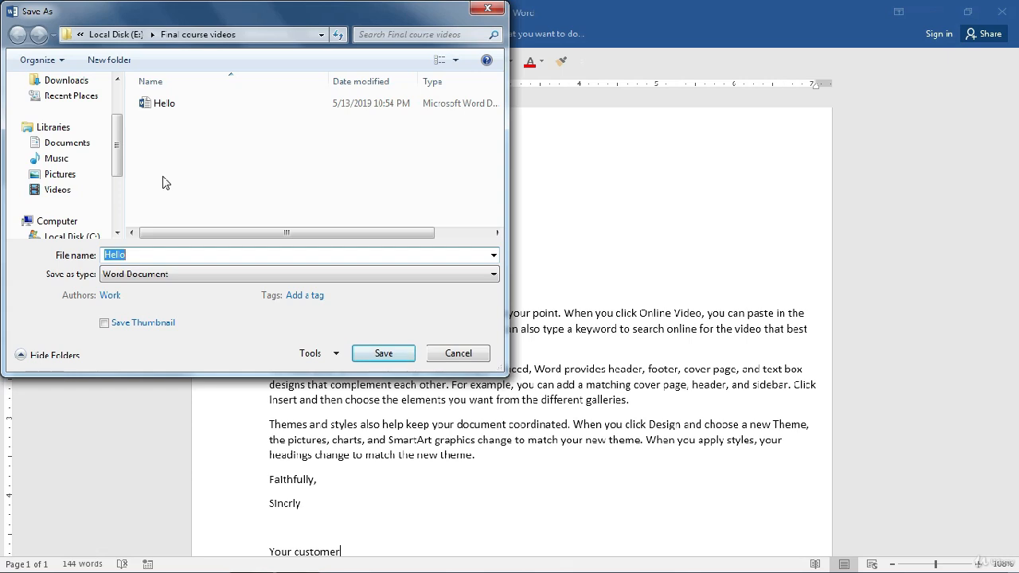
pyautogui.write('customer inquir')
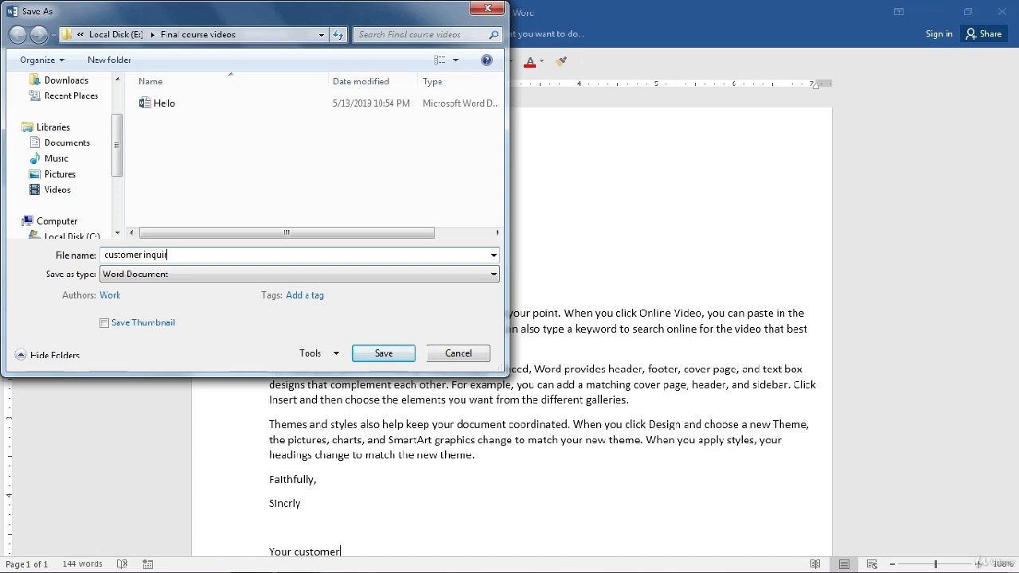
pyautogui.write('y')
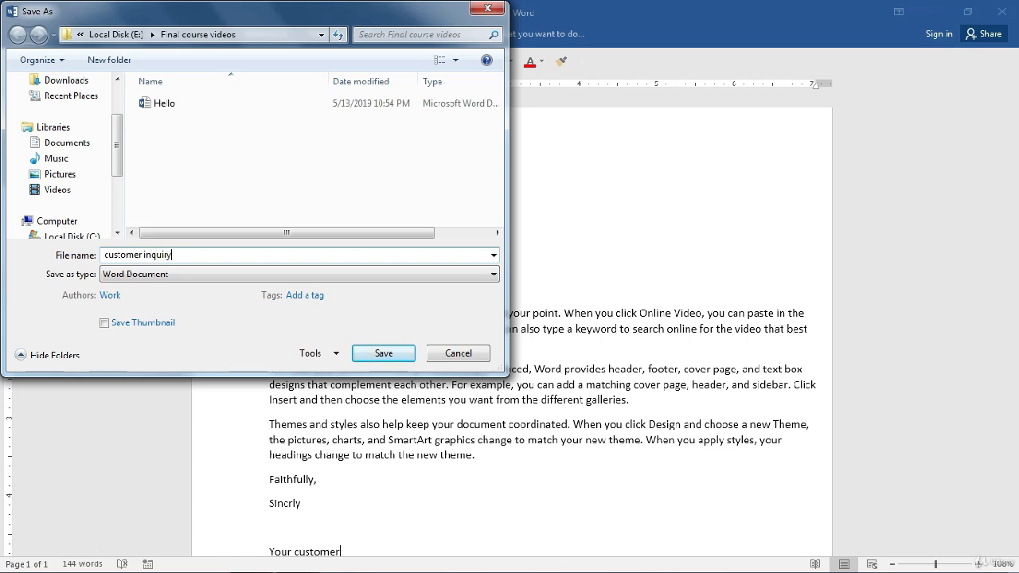
pyautogui.click(84, 145)
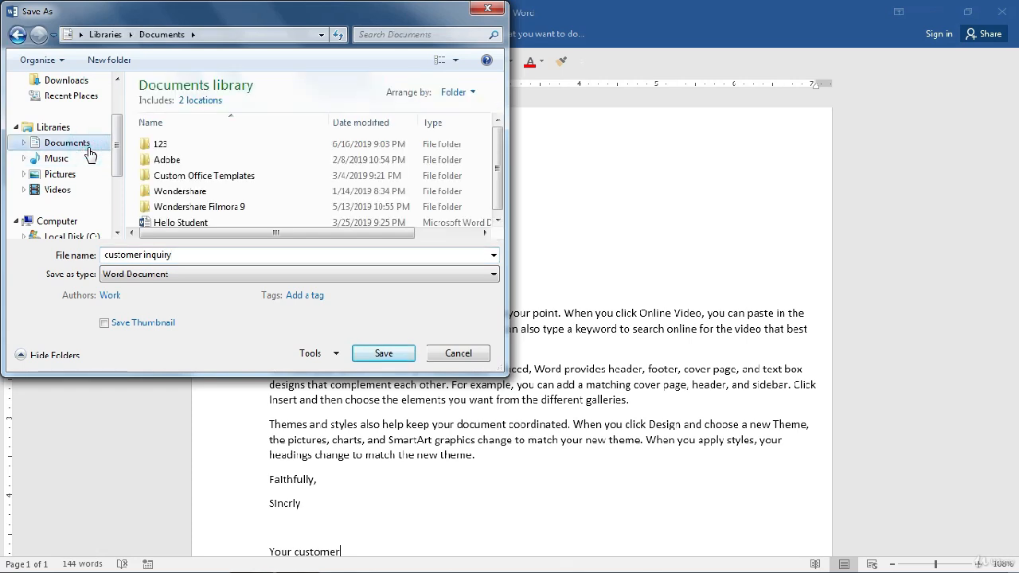
pyautogui.click(370, 356)
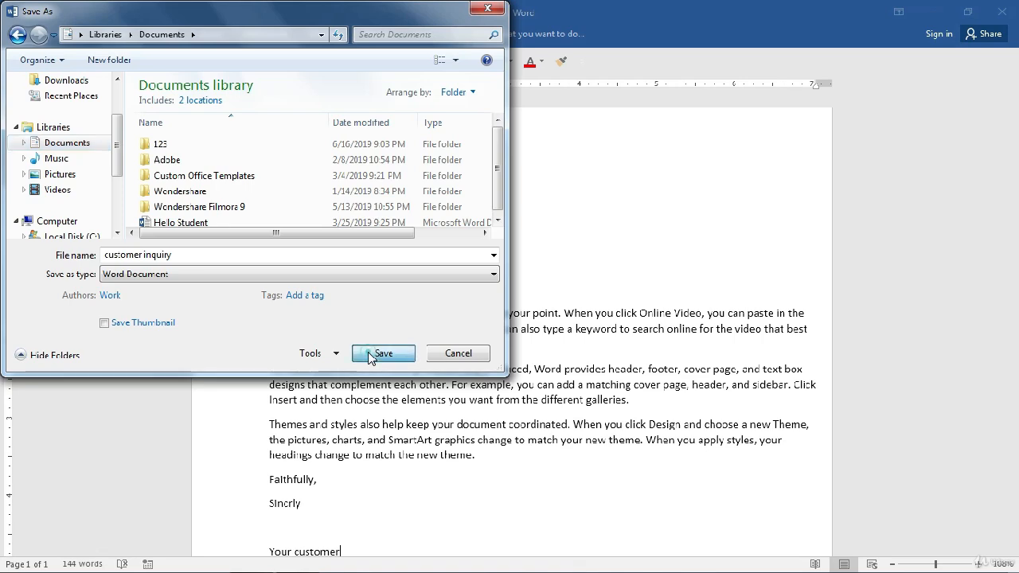